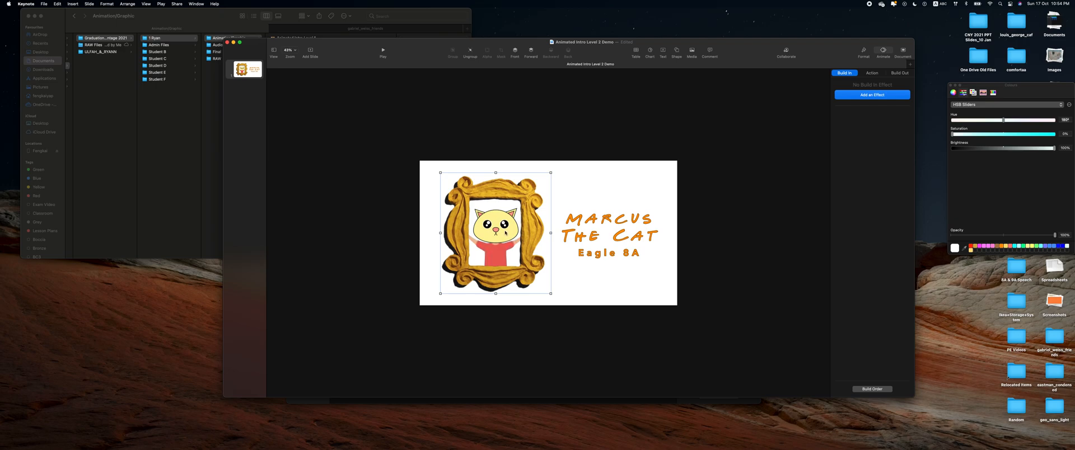
left_click_drag(505, 232, 507, 231)
left_click(636, 223)
left_click(620, 254)
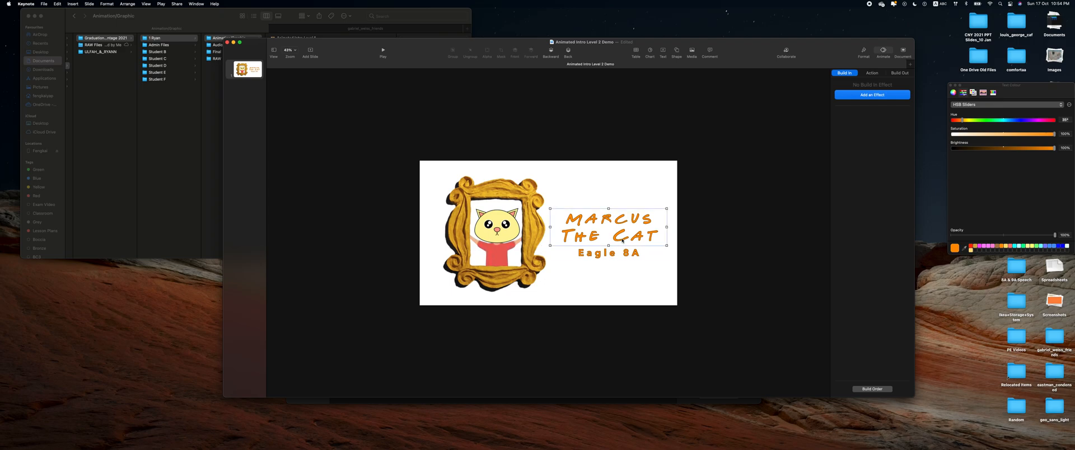
mouse_move(618, 242)
left_mouse_down()
mouse_move(529, 241)
mouse_move(618, 240)
left_mouse_up()
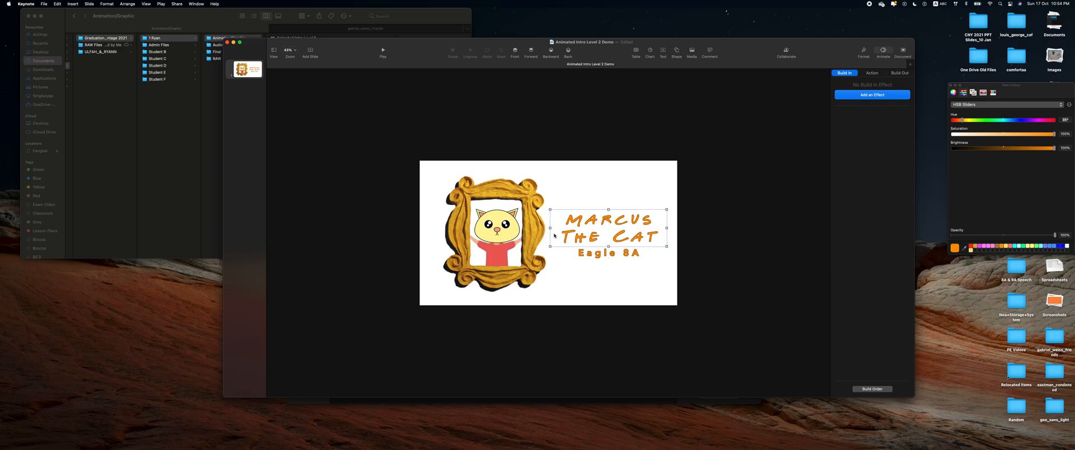
- Add a Magic Move transition to the slide and set its duration to 2.5 s
left_click(534, 169)
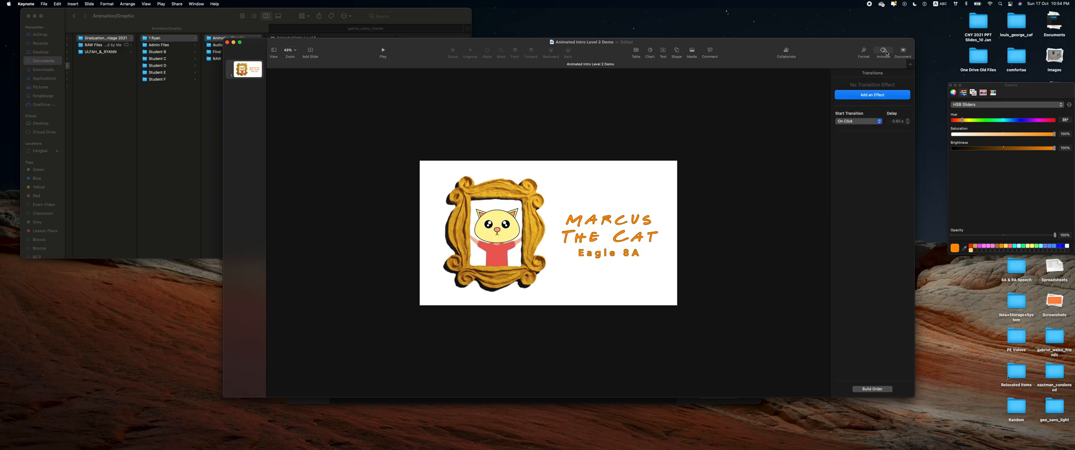
left_click(865, 95)
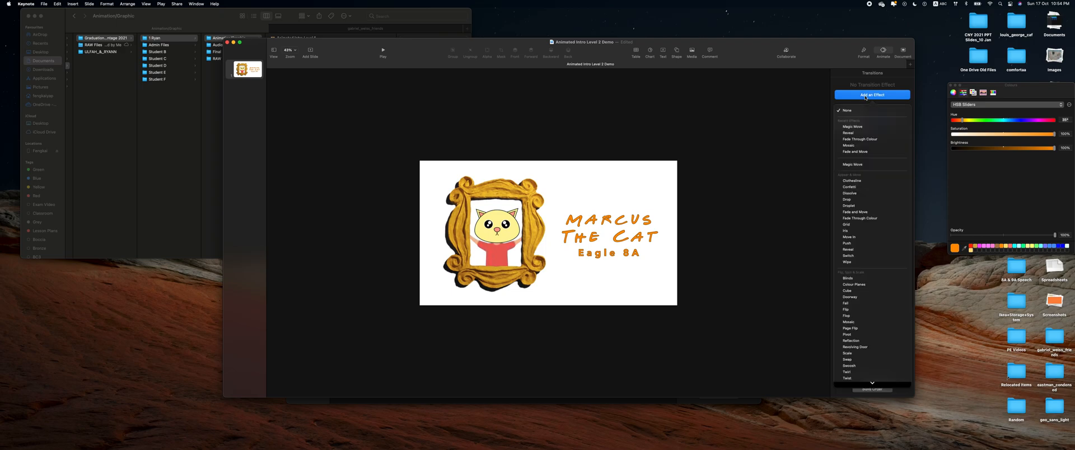
left_click(852, 127)
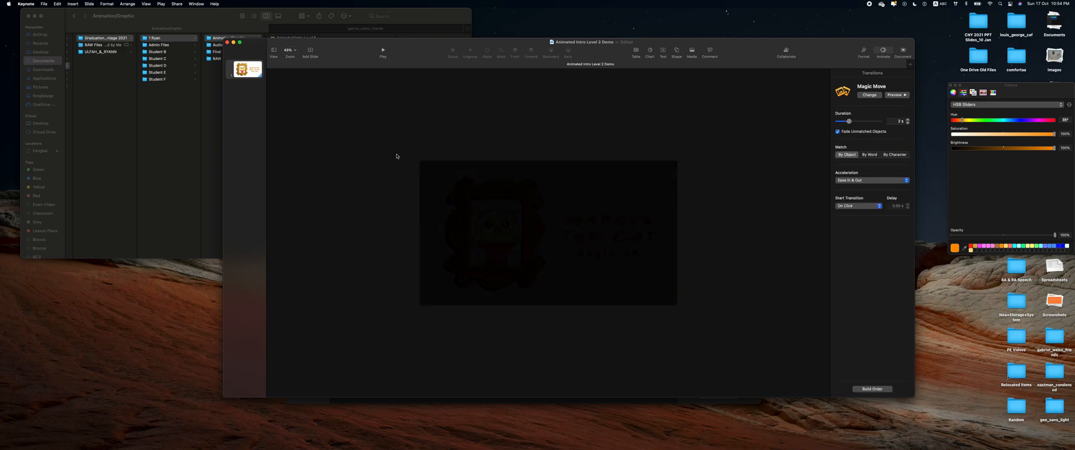
left_click(907, 120)
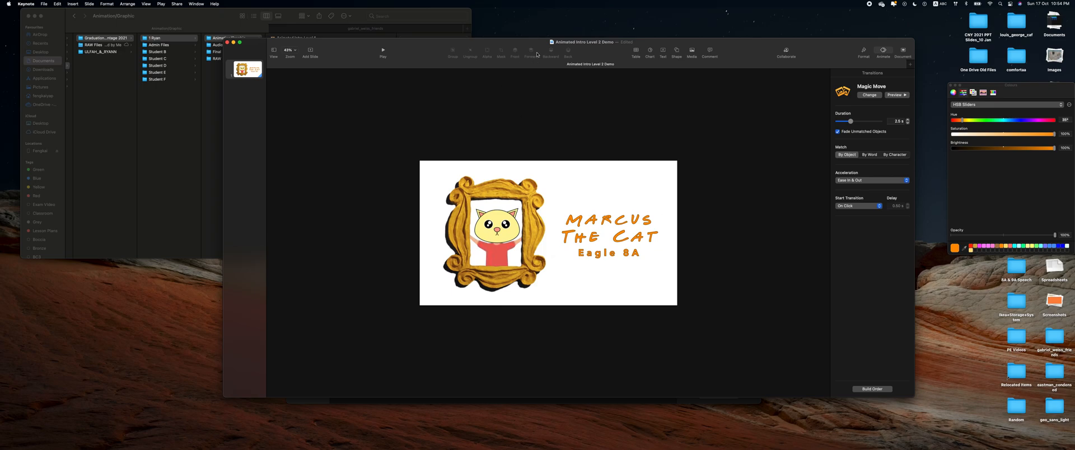
- Insert a square shape and stretch it to cover the whole slide, extending slightly beyond every edge
left_click(677, 49)
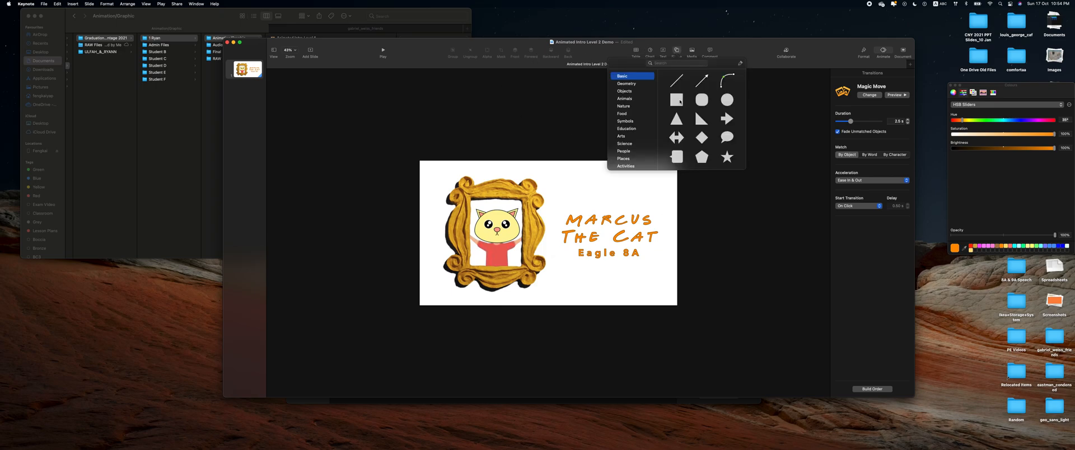
left_click(676, 99)
left_click_drag(556, 241, 658, 338)
left_click_drag(629, 310, 499, 243)
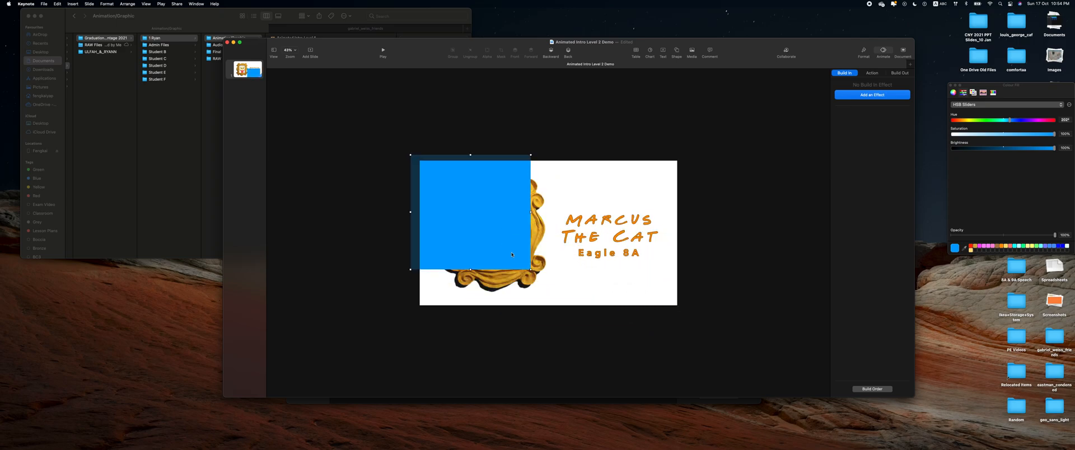
left_click_drag(531, 274, 684, 314)
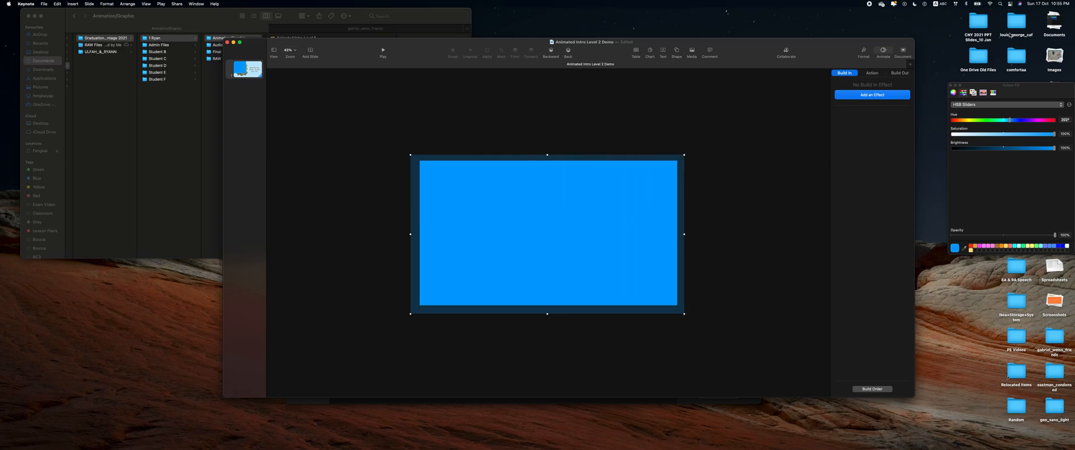
- Fill the covering rectangle with a pale cream colour at 14% saturation and send it to the back layer
left_click(863, 52)
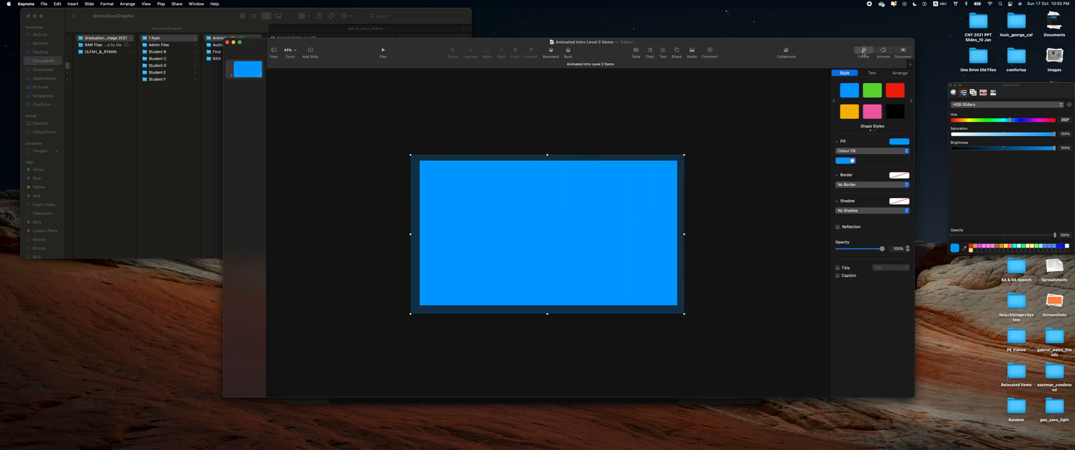
left_click(846, 162)
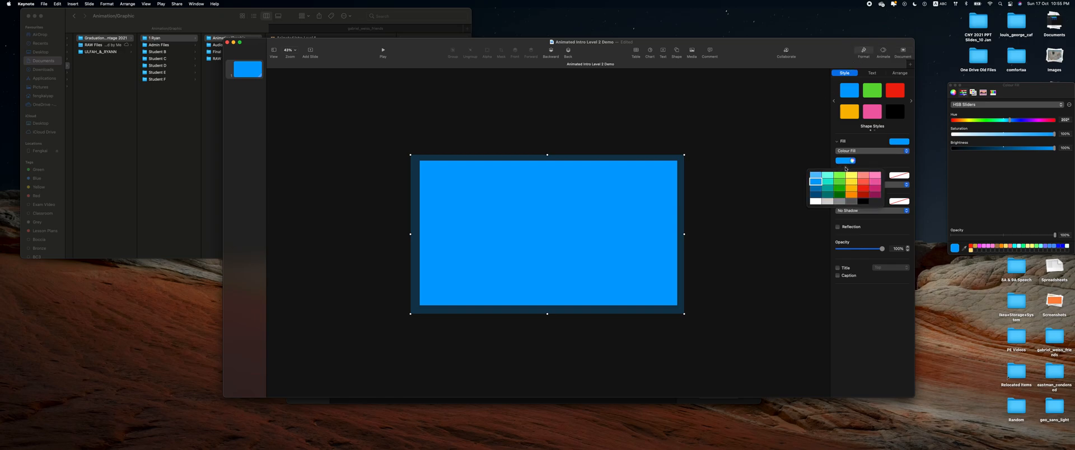
left_click(852, 162)
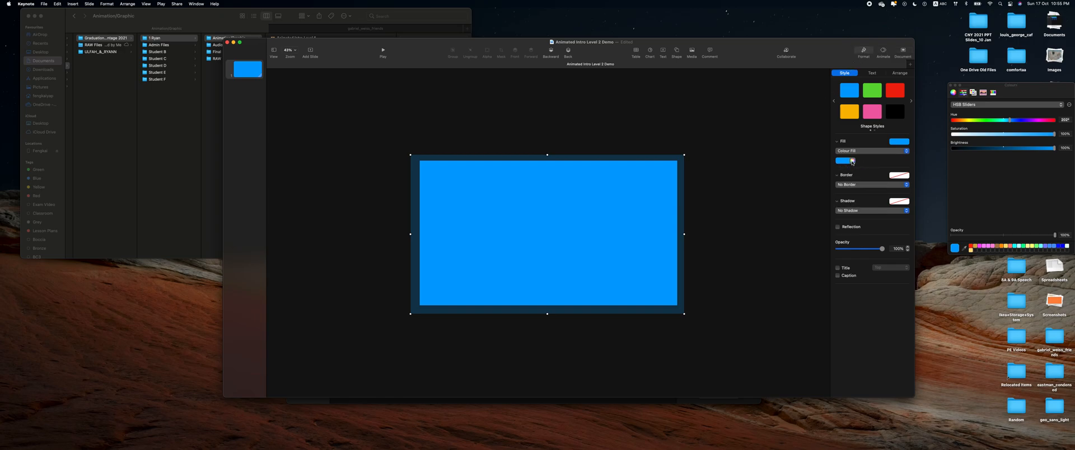
left_click(968, 119)
left_click_drag(967, 121, 965, 122)
left_click(984, 135)
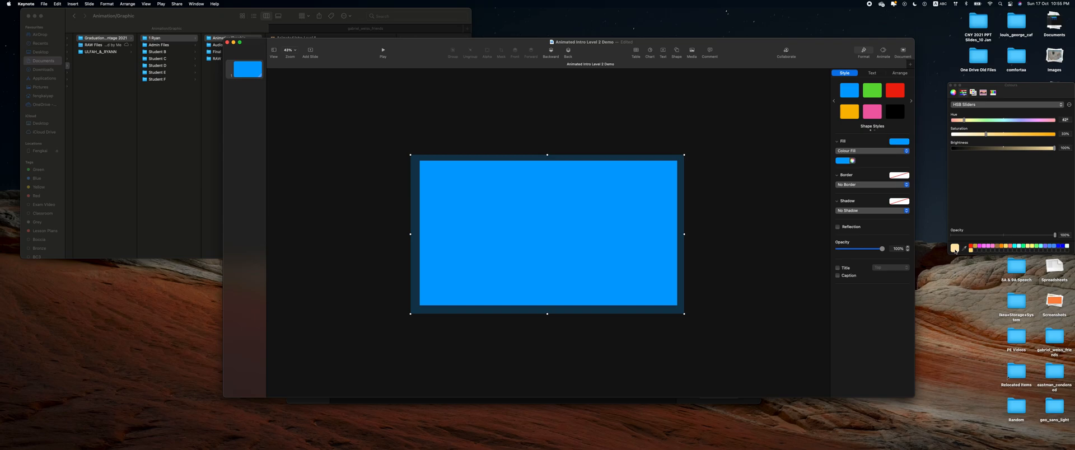
left_click_drag(714, 243, 630, 233)
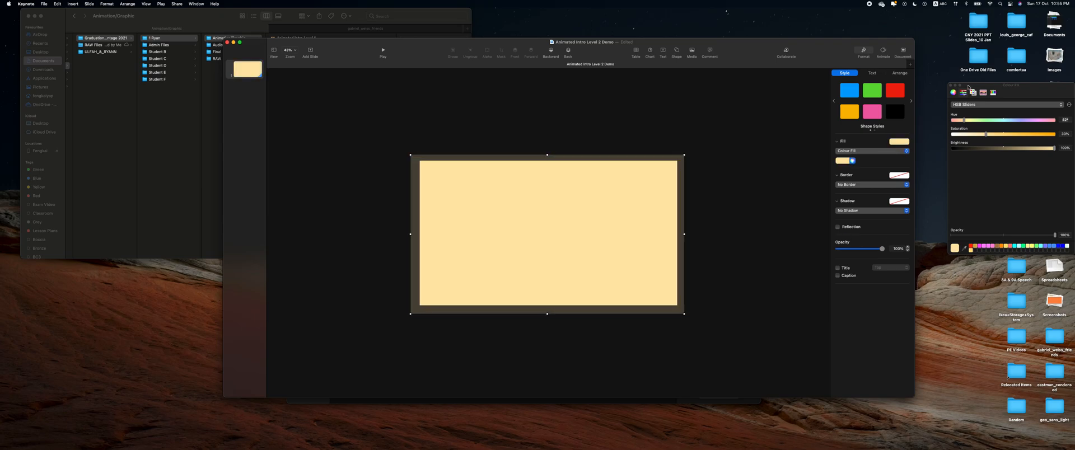
left_click_drag(985, 135, 966, 134)
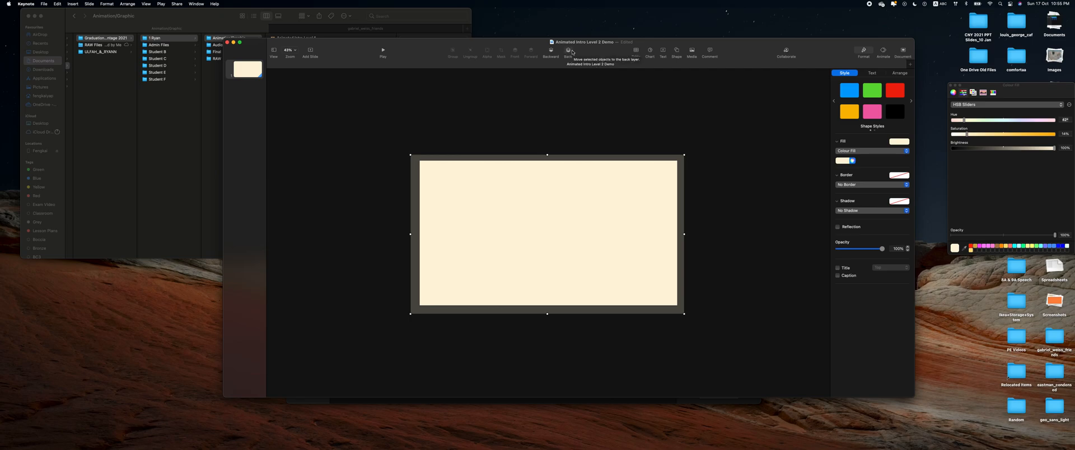
left_click(569, 51)
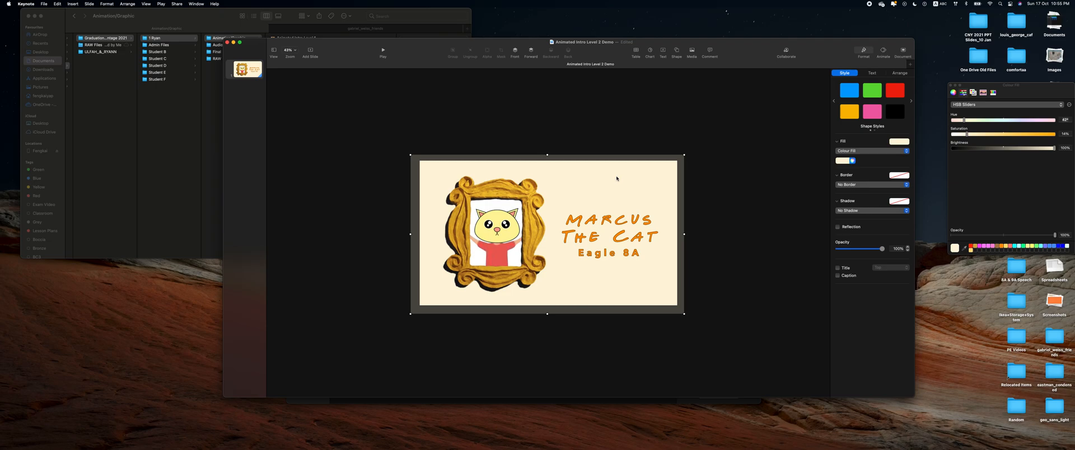
- Duplicate the cream rectangle in place on top of the other objects and fill the copy with white
key("super+z")
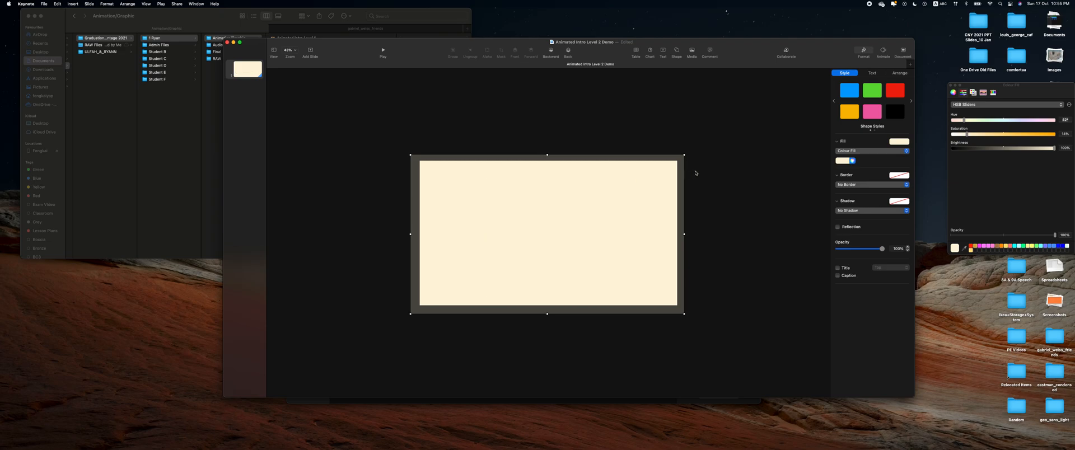
left_click(844, 161)
left_click(815, 204)
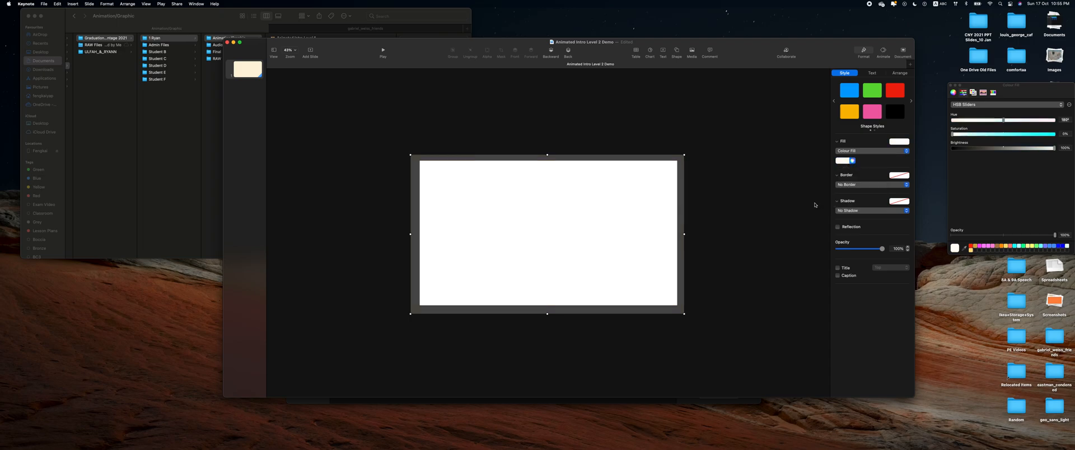
left_click(764, 231)
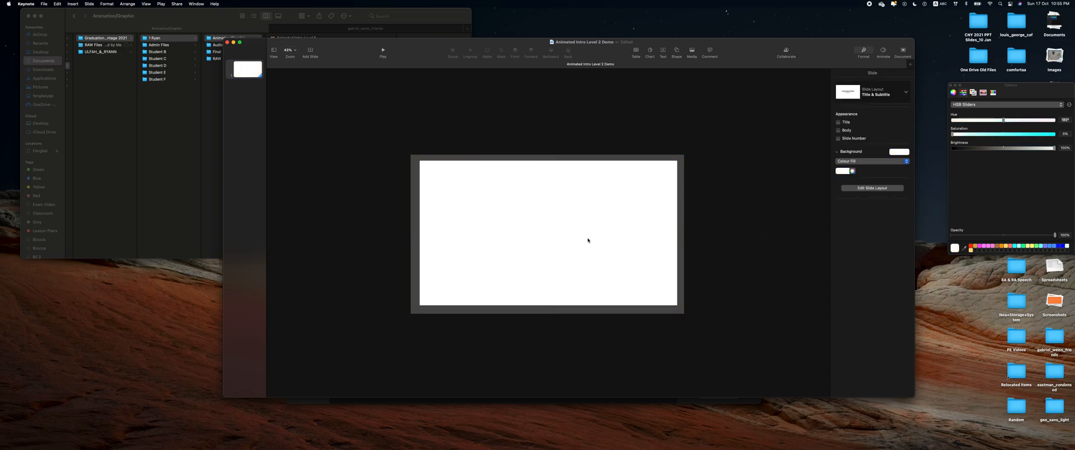
- Narrow the white rectangle to about half its width and place it just outside the slide's left edge
left_click(667, 227)
left_click_drag(677, 233, 388, 236)
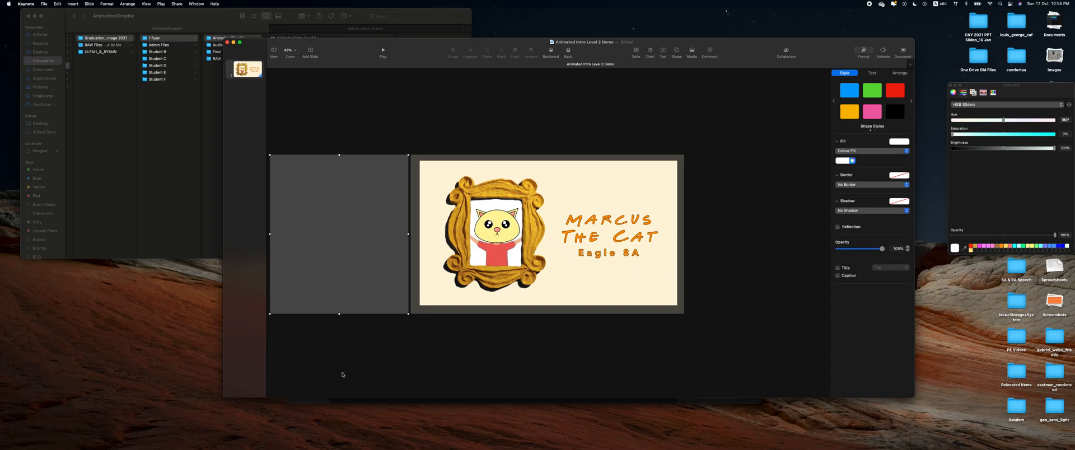
left_click(403, 123)
- Duplicate the slide with its objects and switch between the original and the copy
left_click(247, 71)
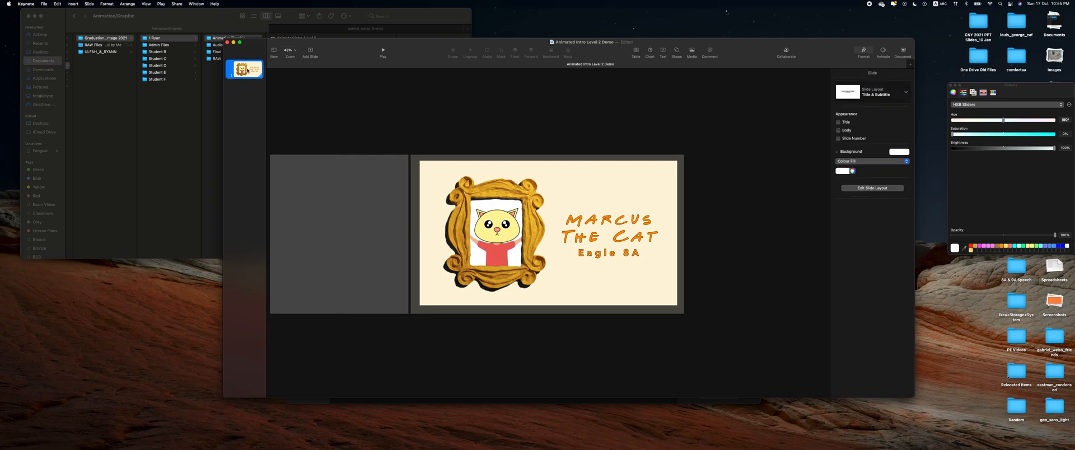
key("super+d")
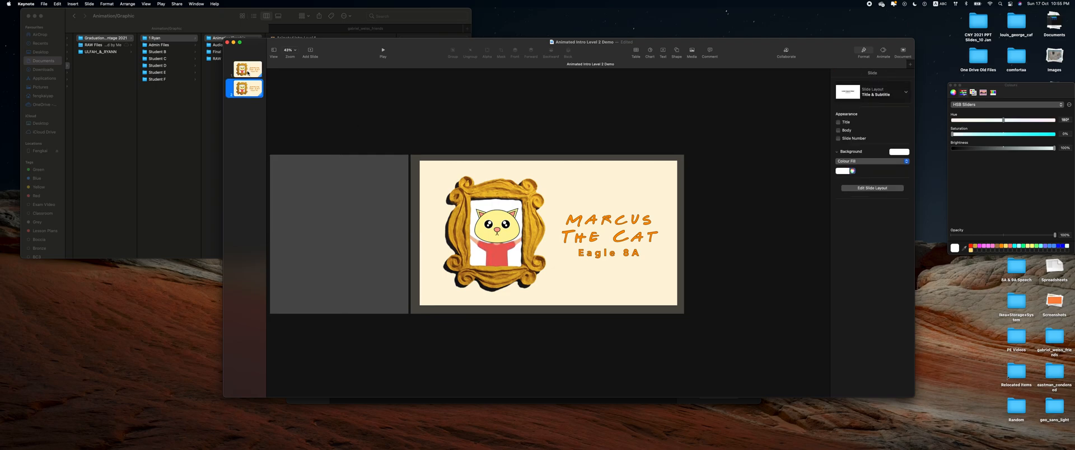
left_click(248, 73)
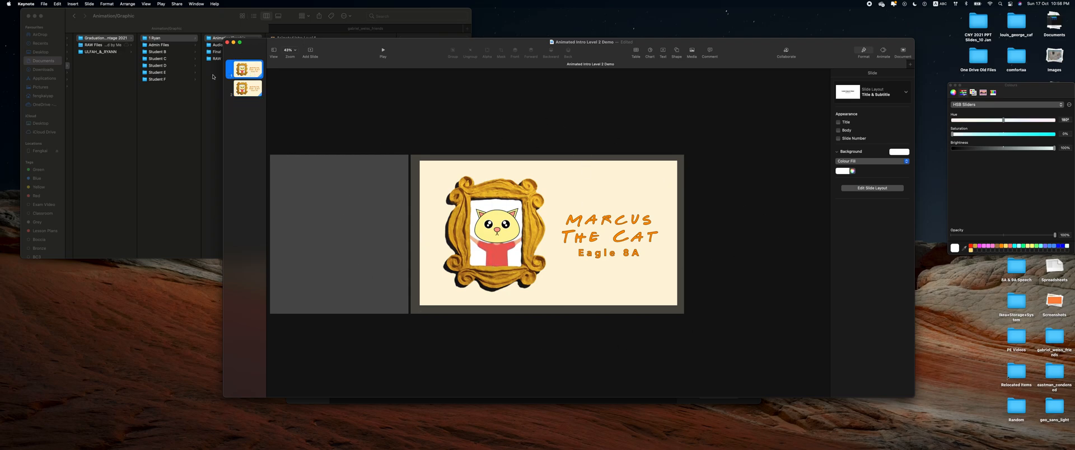
left_click(248, 92)
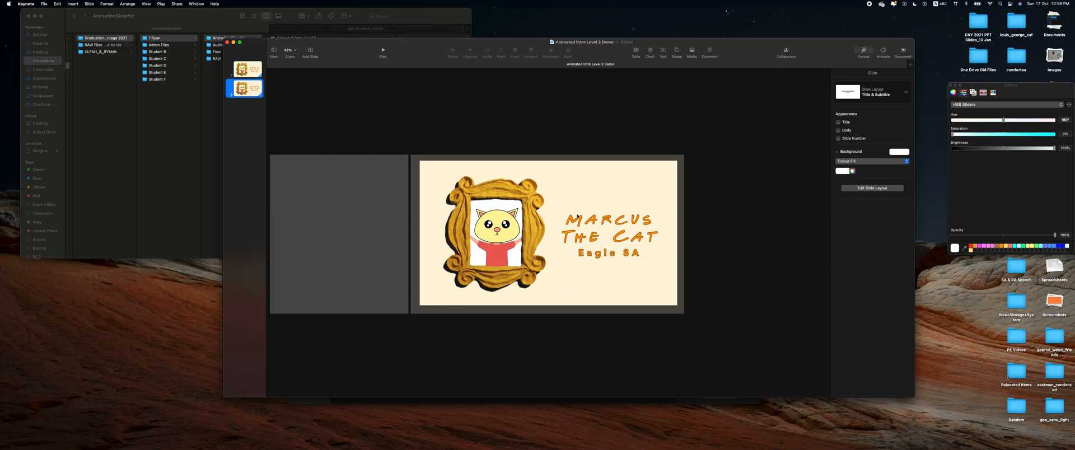
- On the first slide, shrink the framed cat picture to a tiny size at the centre of the slide
left_click(242, 67)
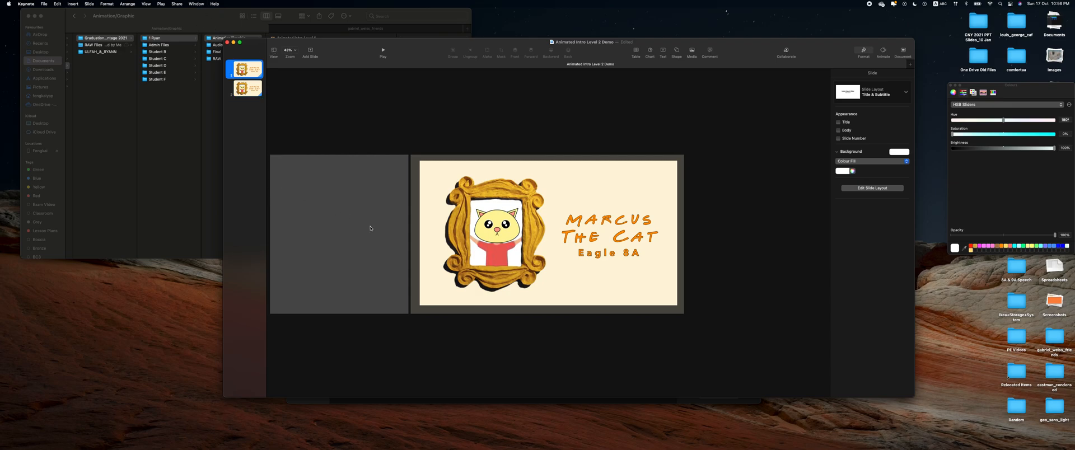
left_click(471, 257)
left_click_drag(441, 296, 548, 235)
- Move the "Eagle 8A" text off the first slide's right side and the cat's name title off its left side
left_click(589, 255)
left_click_drag(589, 255, 740, 256)
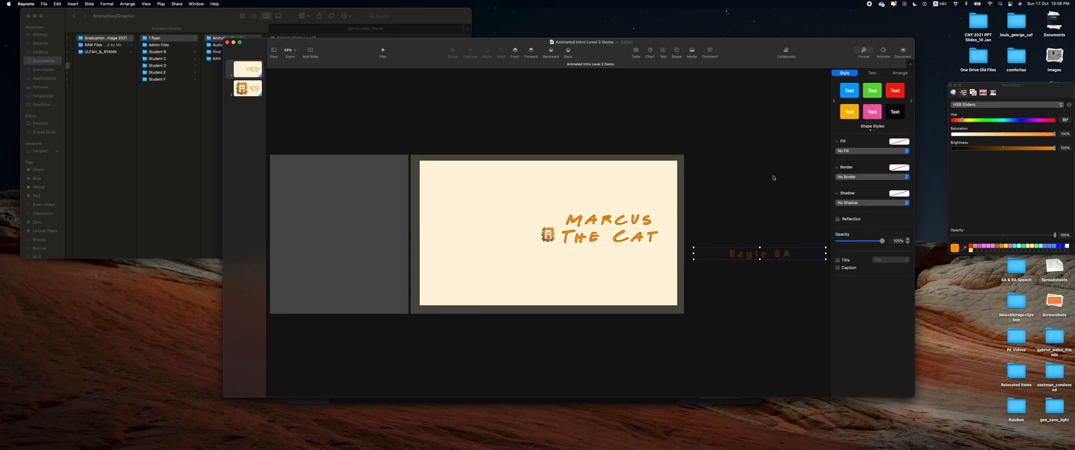
left_click(623, 229)
left_click_drag(628, 236, 365, 236)
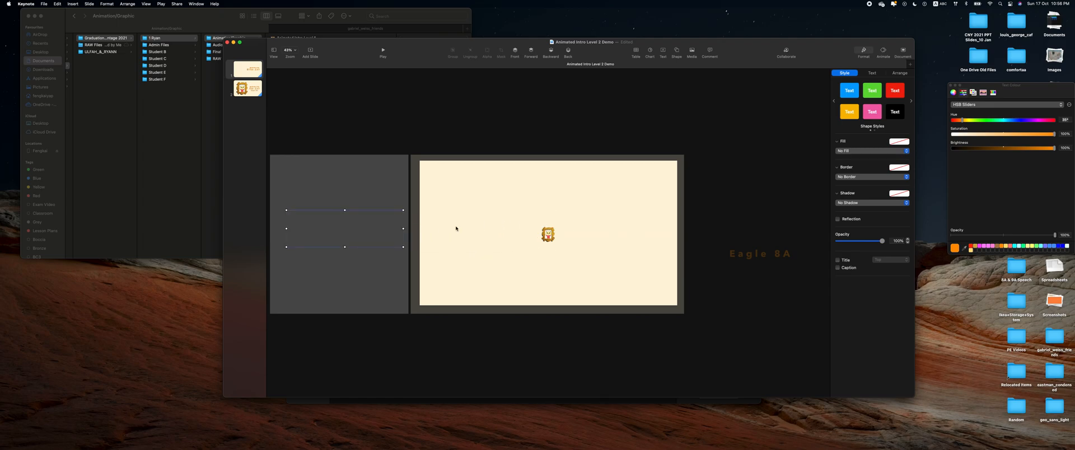
- Move the cream background off the first slide's left side and the white rectangle onto the slide over the tiny framed picture
left_click(467, 225)
left_click_drag(652, 222, 467, 233)
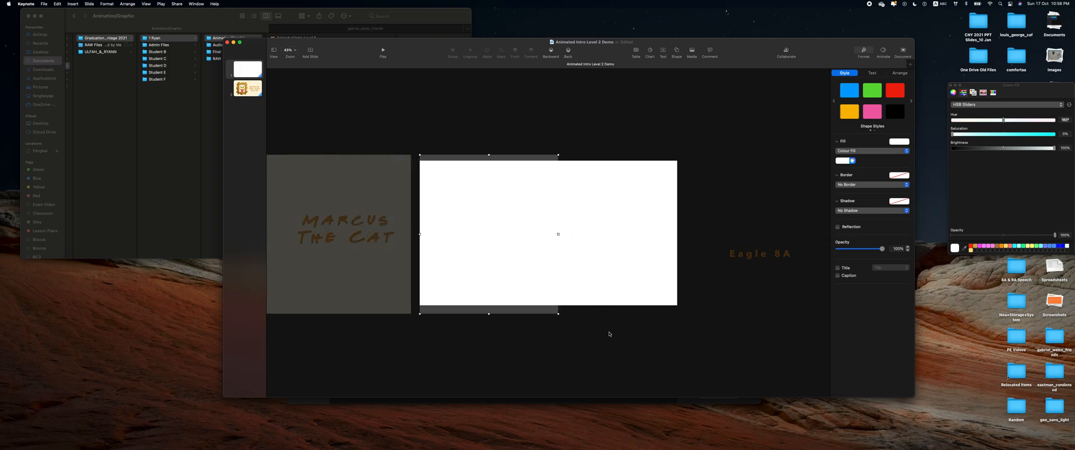
left_click(619, 310)
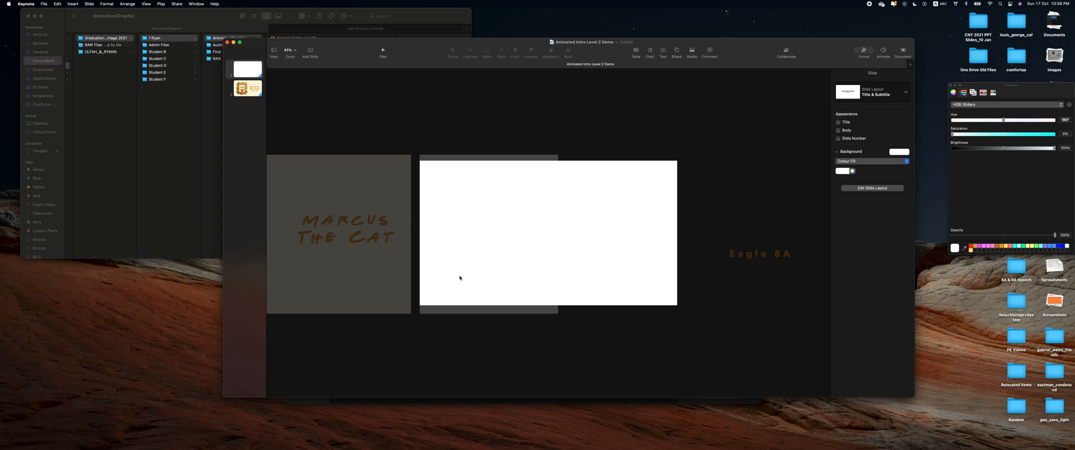
mouse_move(508, 238)
left_mouse_down()
mouse_move(439, 238)
mouse_move(566, 238)
mouse_move(516, 238)
mouse_move(526, 237)
left_mouse_up()
left_click(547, 237)
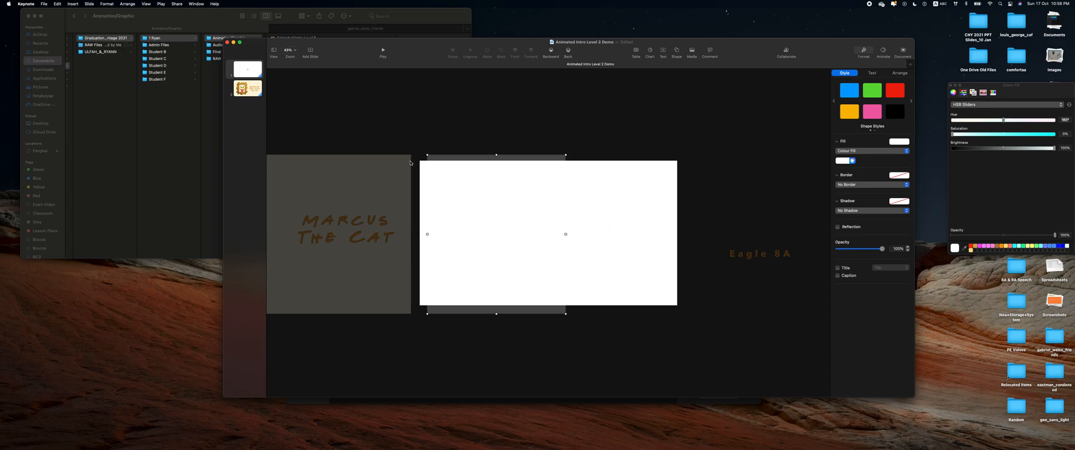
- Play the presentation from the first slide to preview the Magic Move animation
left_click(255, 75)
left_click(383, 52)
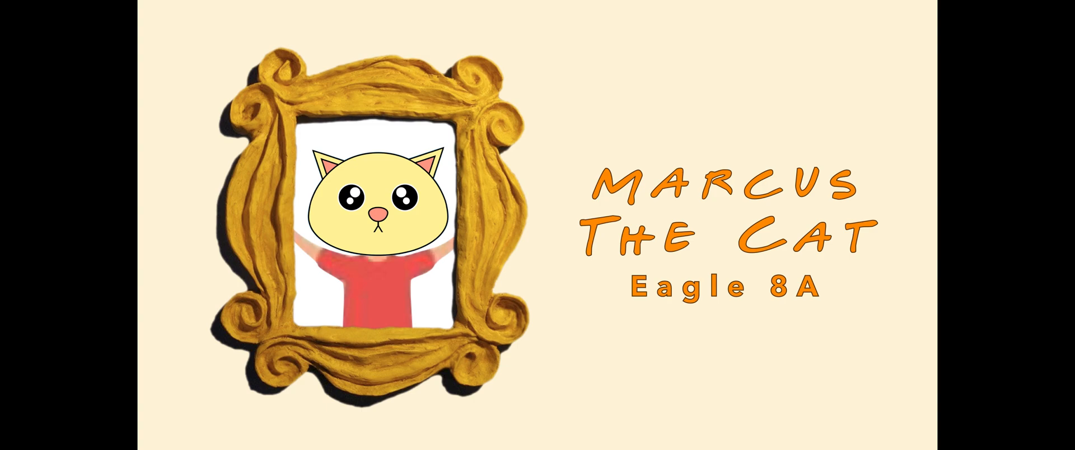
left_click(319, 93)
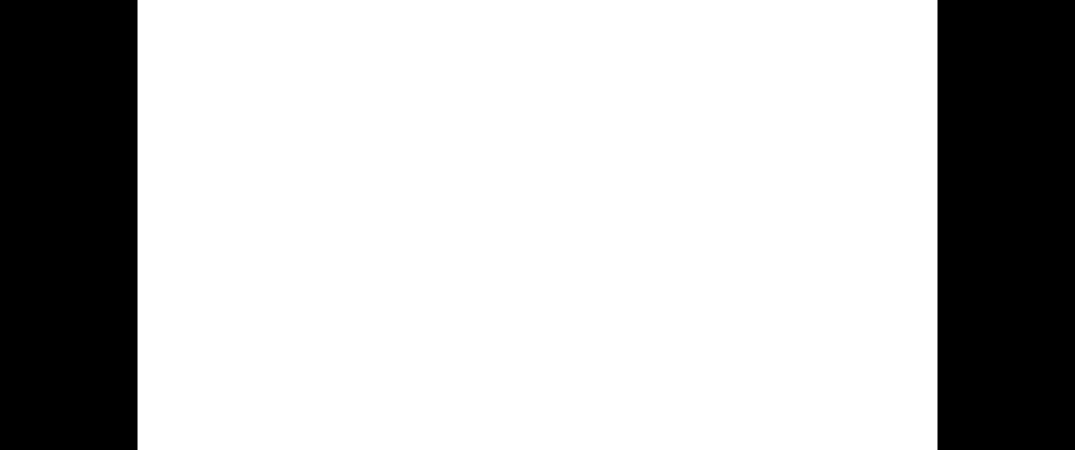